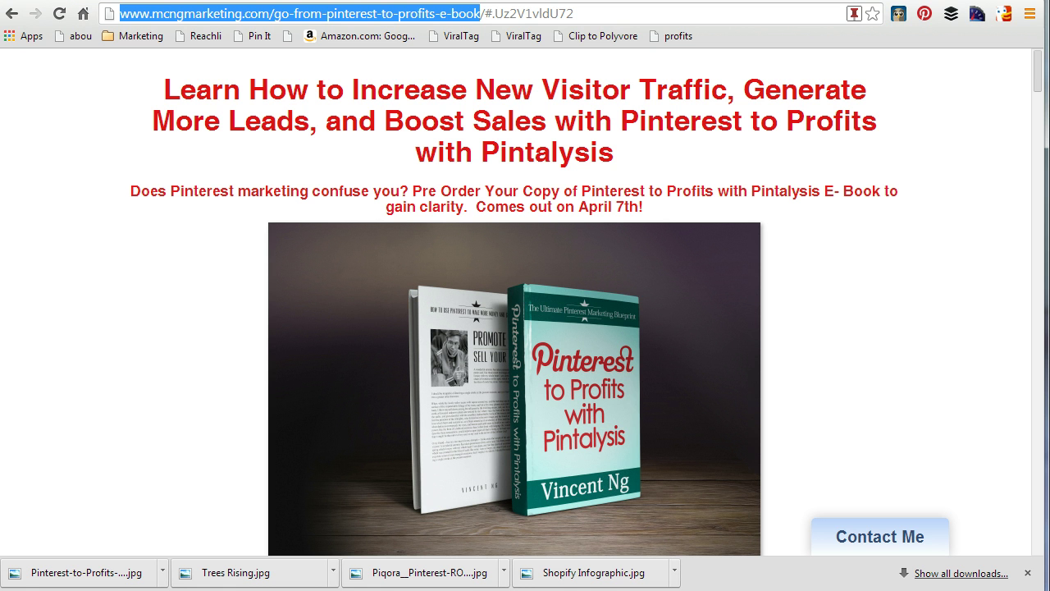
Select the MCNG e-book landing page address up to '-e-book', then go to the 'url campaign builder' search results.
click(204, 356)
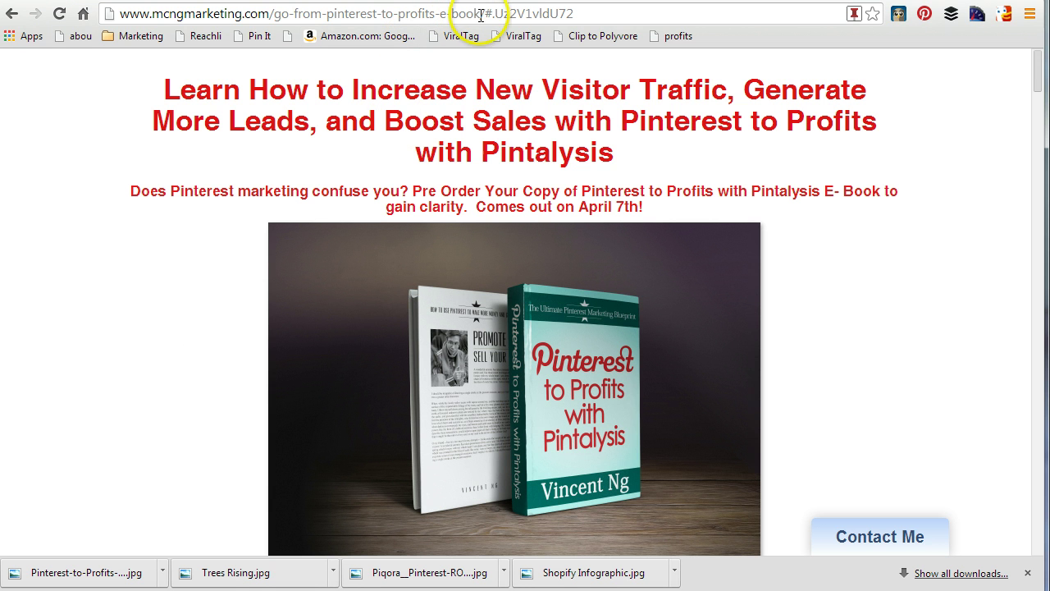
drag(480, 14, 113, 16)
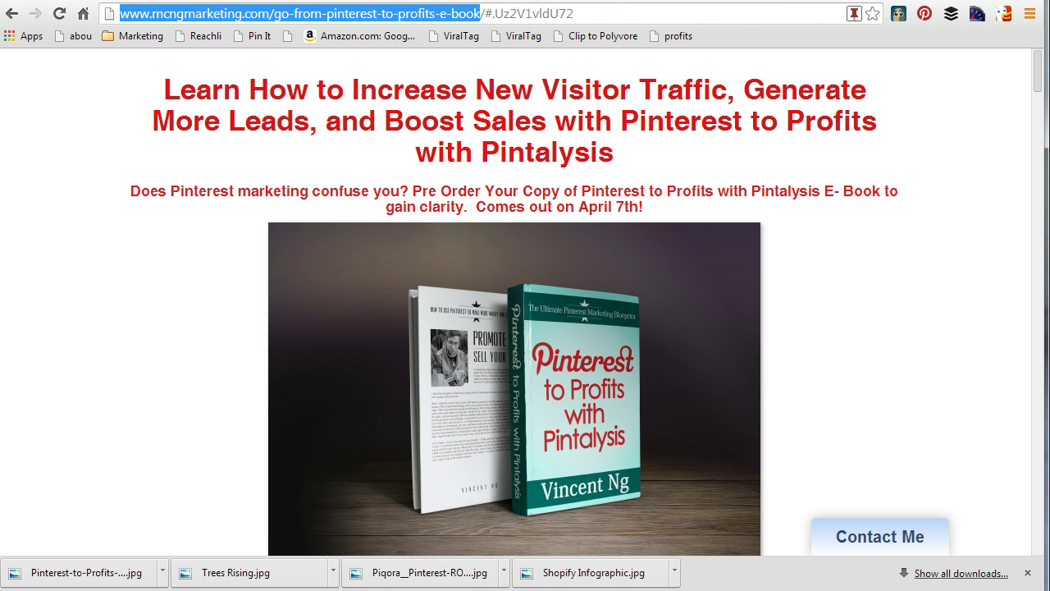
key(ctrl+Tab)
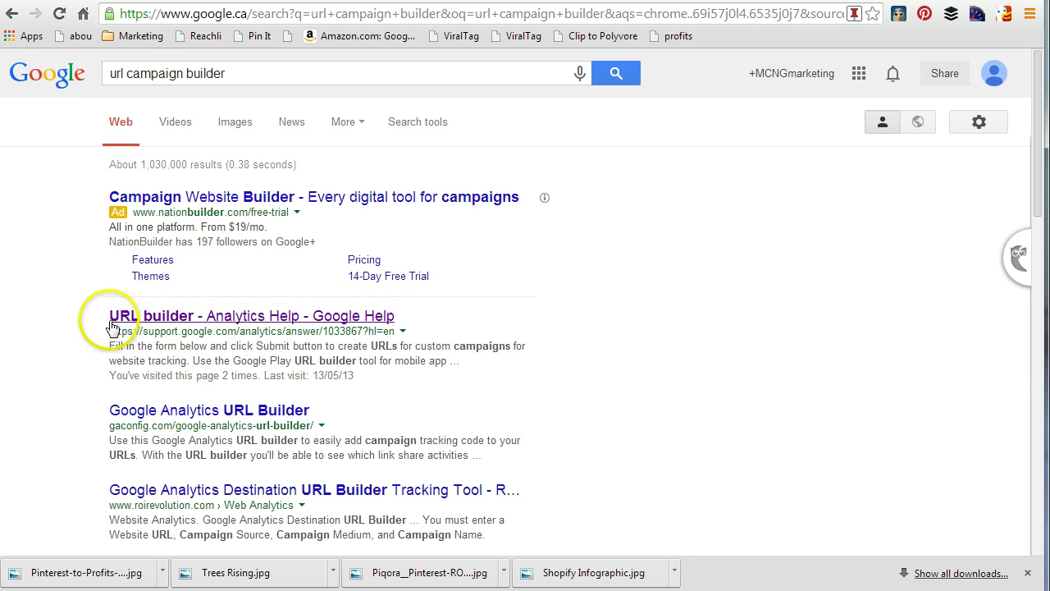
Highlight the 'URL builder - Analytics Help - Google Help' result among the search results.
drag(110, 319, 436, 323)
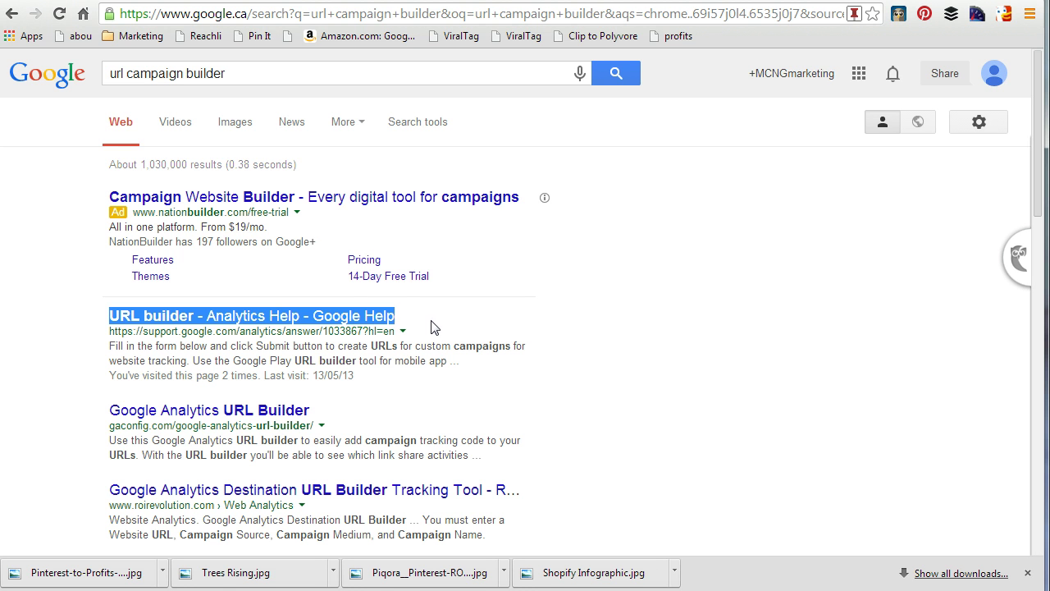
drag(394, 322, 318, 322)
Open the Google Analytics URL builder help page and bring up its builder form.
click(318, 322)
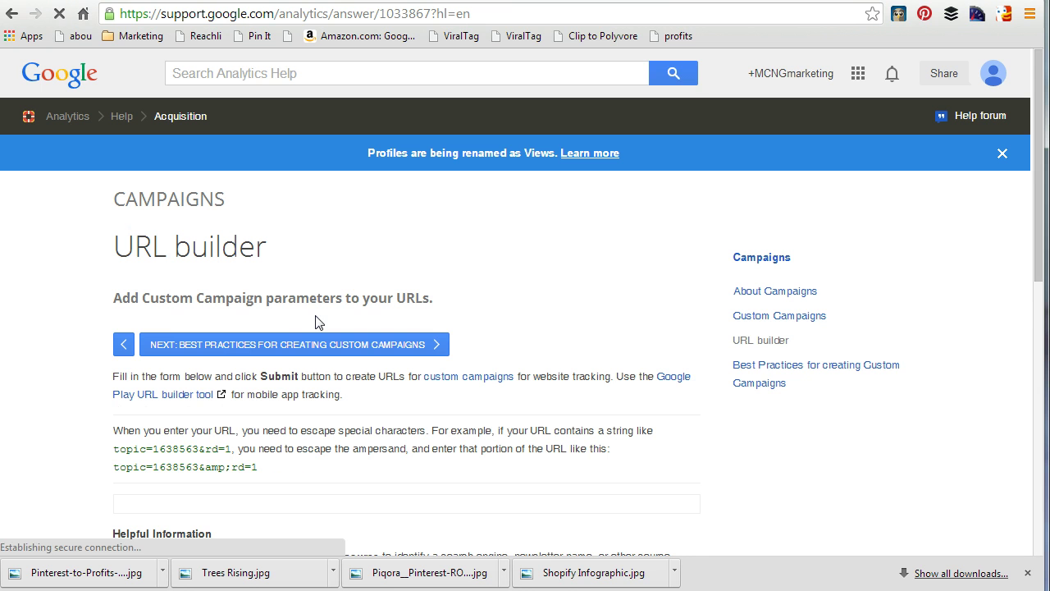
mouse_move(319, 305)
mouse_down()
mouse_move(318, 289)
mouse_move(354, 273)
mouse_up()
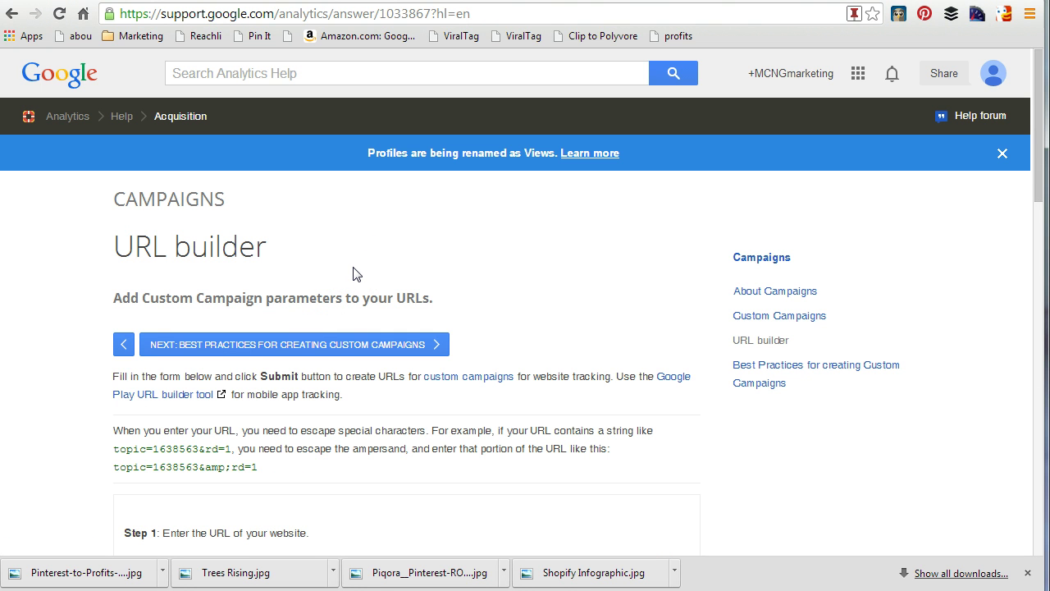
scroll(353, 271, down, 1)
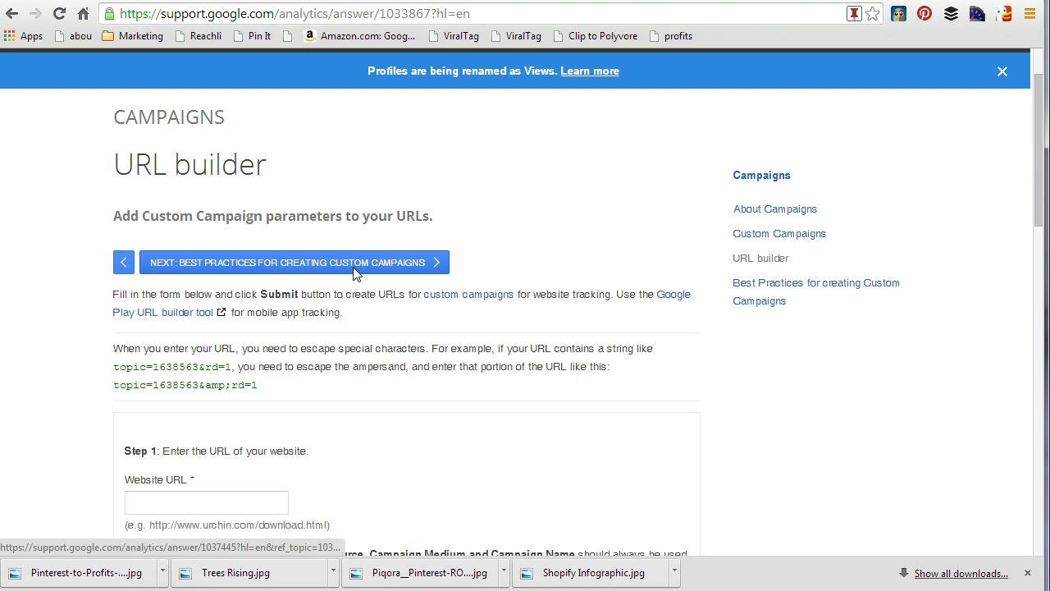
scroll(354, 270, down, 1)
click(273, 410)
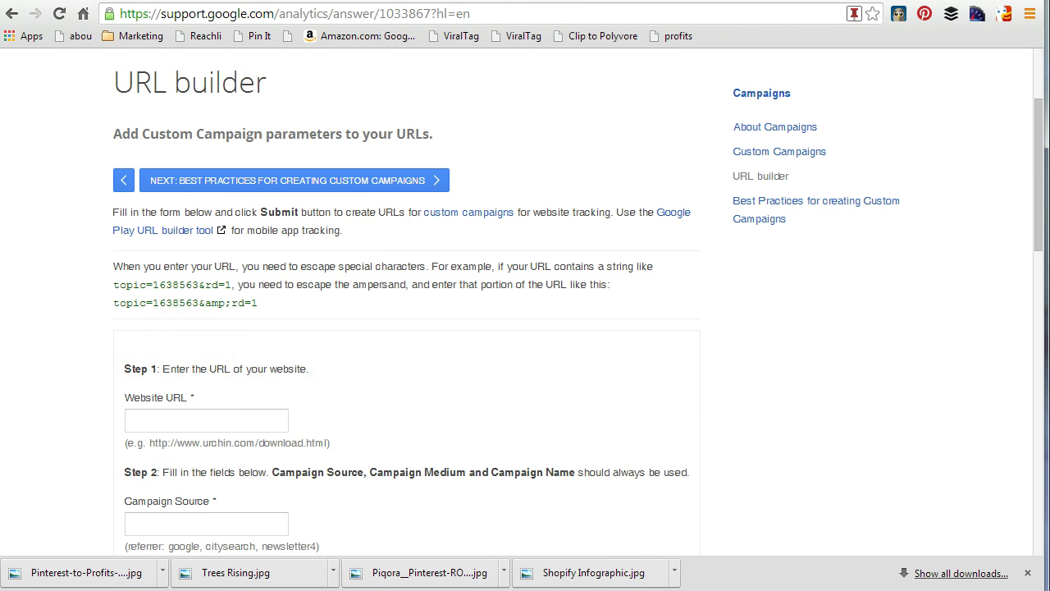
Copy the e-book landing page address and paste it into the Website URL field.
key(ctrl+Tab)
right_click(410, 16)
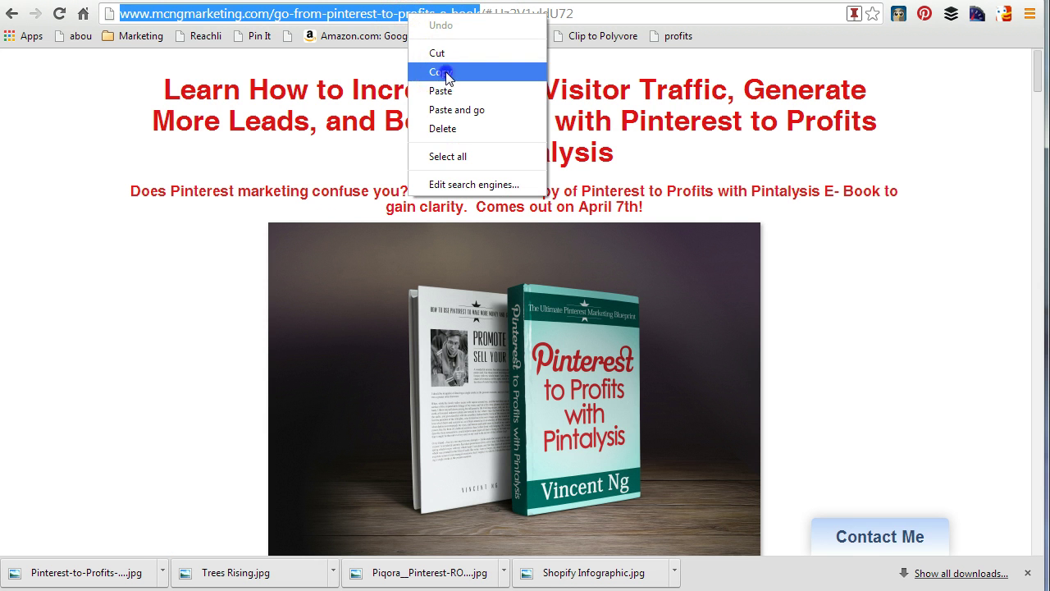
click(443, 73)
key(ctrl+Tab)
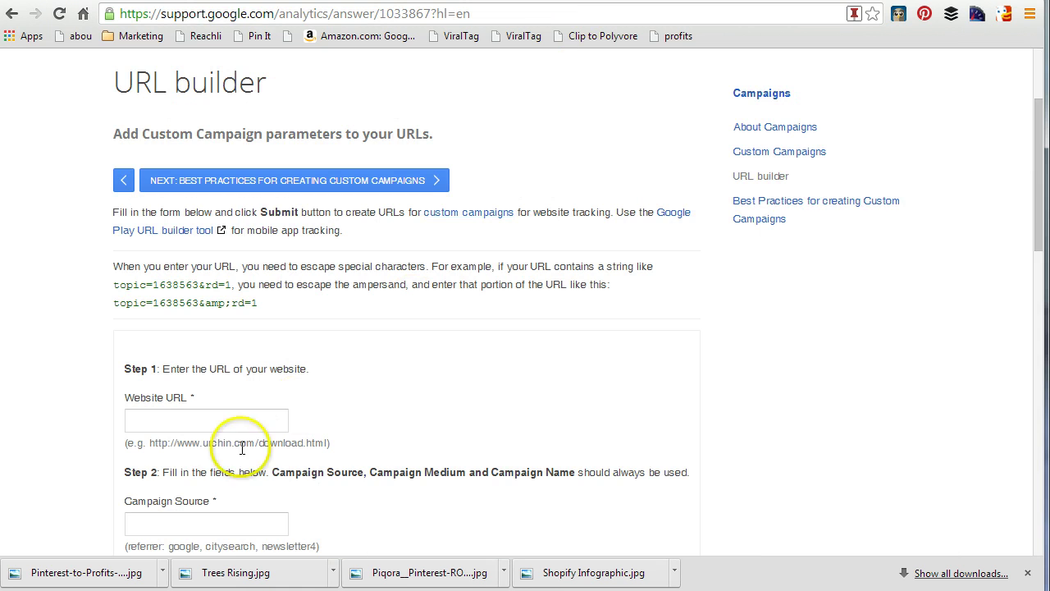
right_click(187, 420)
click(261, 516)
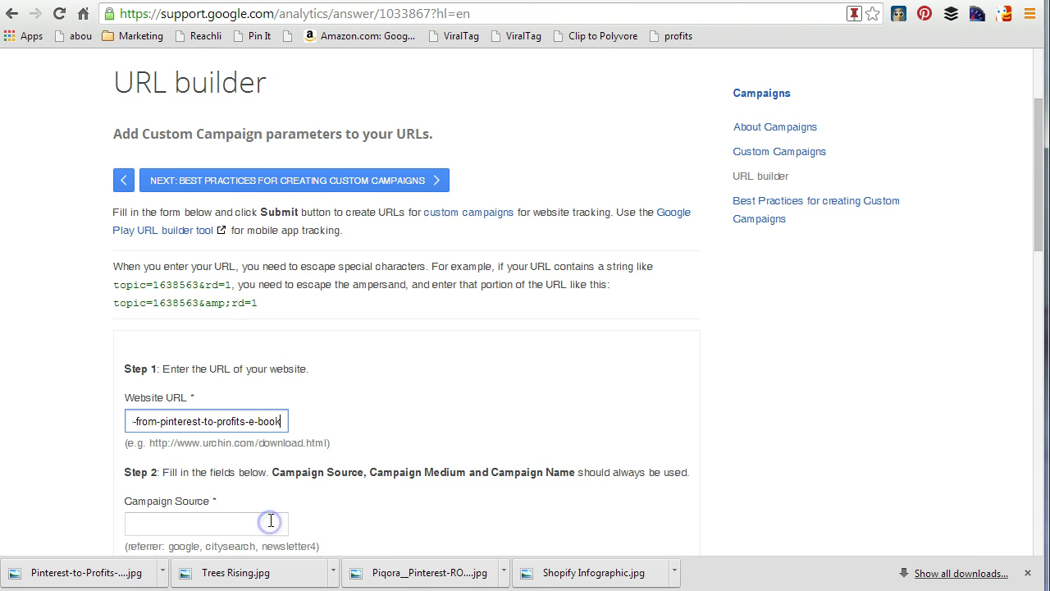
Enter 'Pinterest' as the Campaign Source.
scroll(422, 379, down, 1)
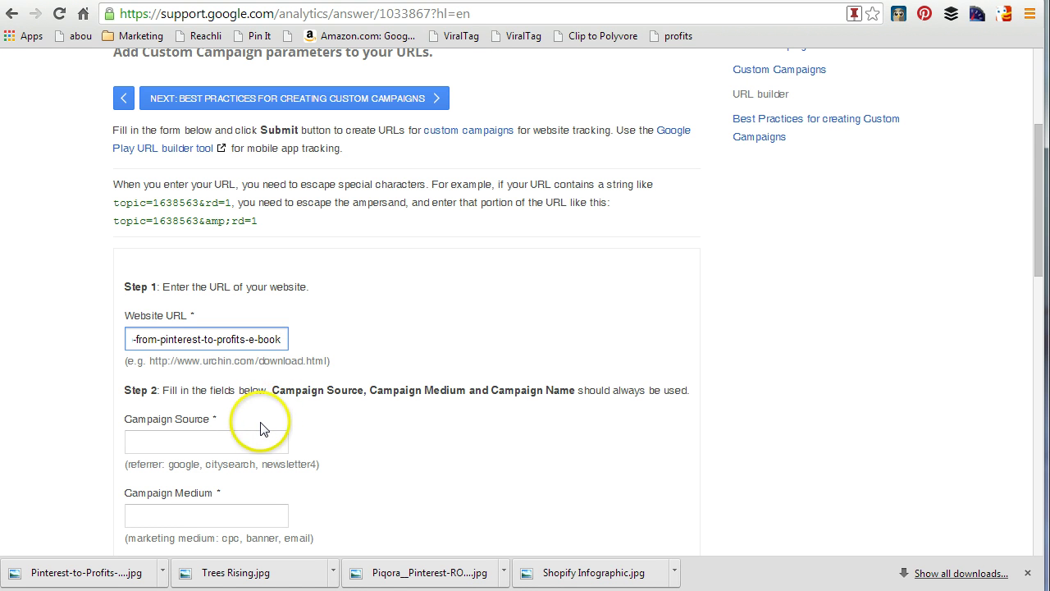
scroll(250, 438, down, 1)
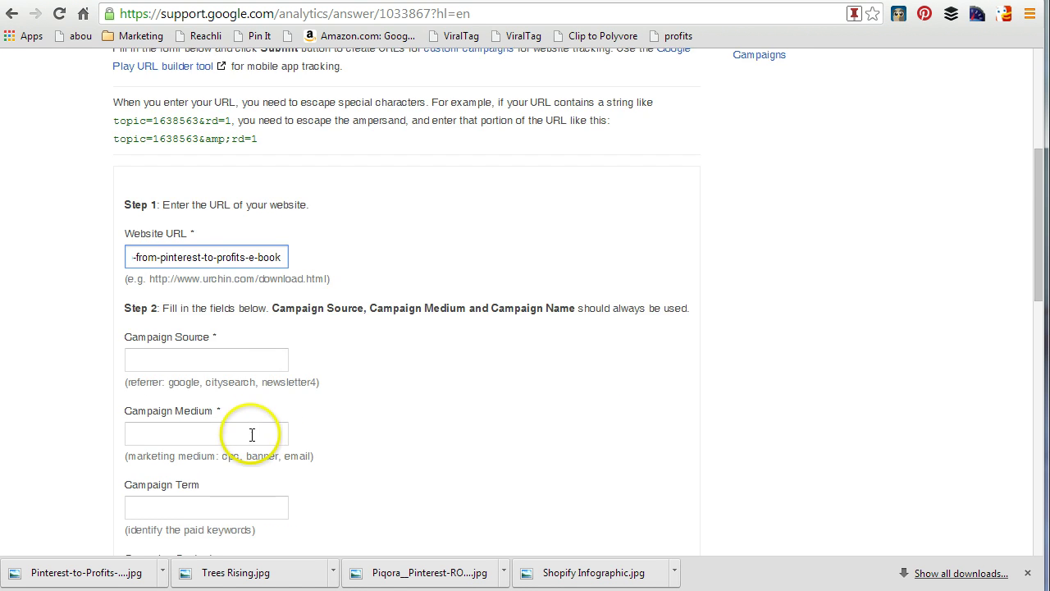
click(233, 363)
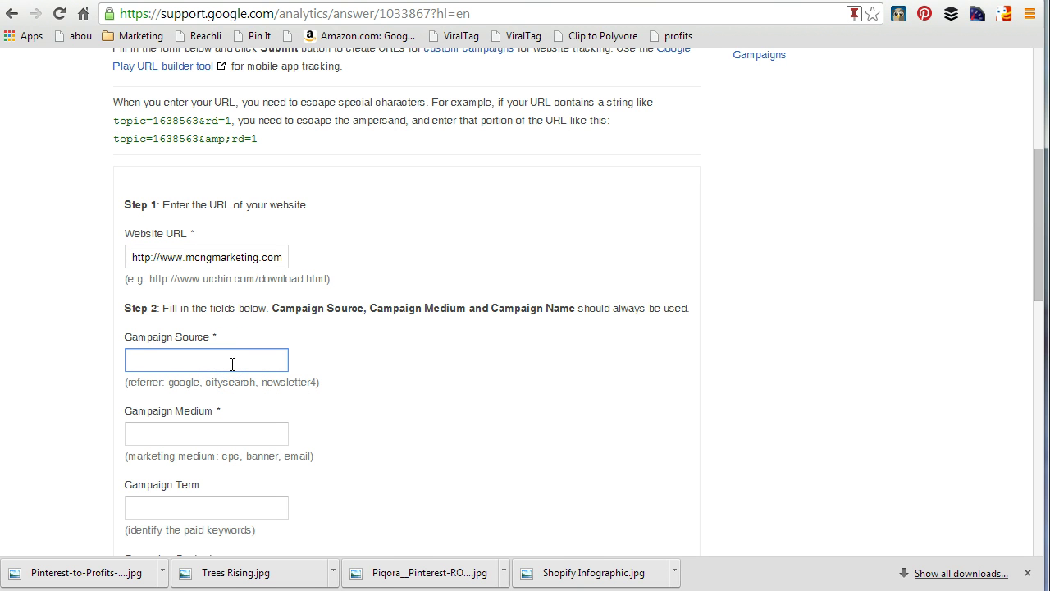
text(Pinterest)
scroll(366, 368, down, 1)
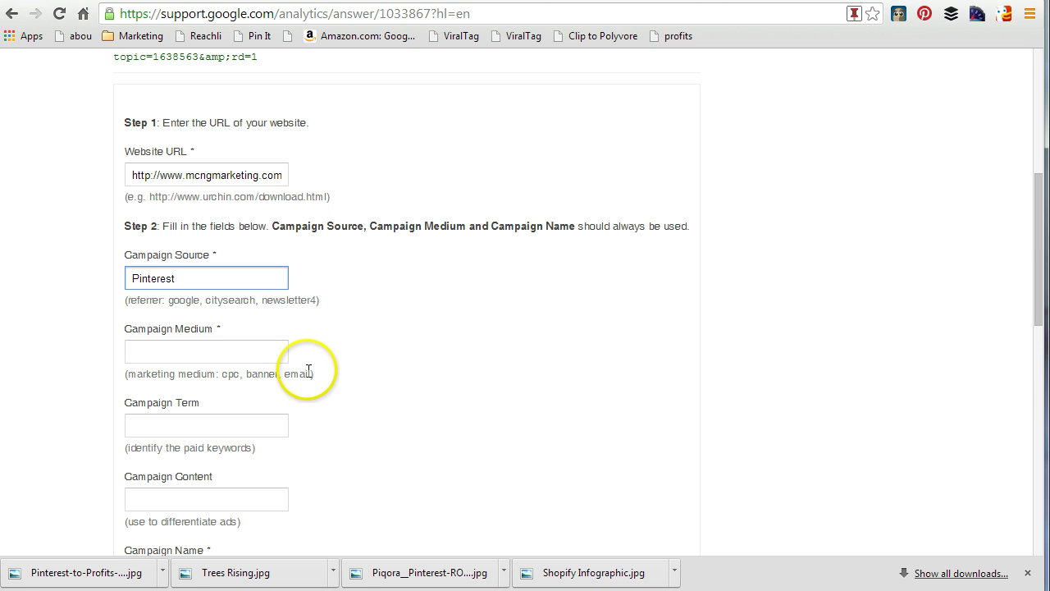
Enter 'Book Pinterest' as the Campaign Medium.
click(250, 356)
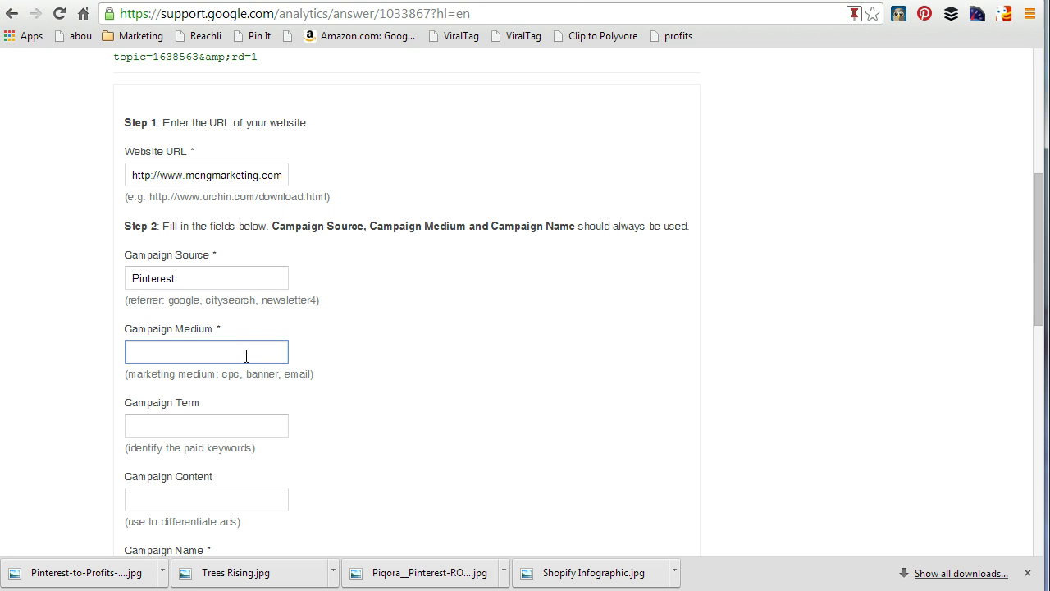
text(Book Pinterest)
scroll(319, 375, down, 1)
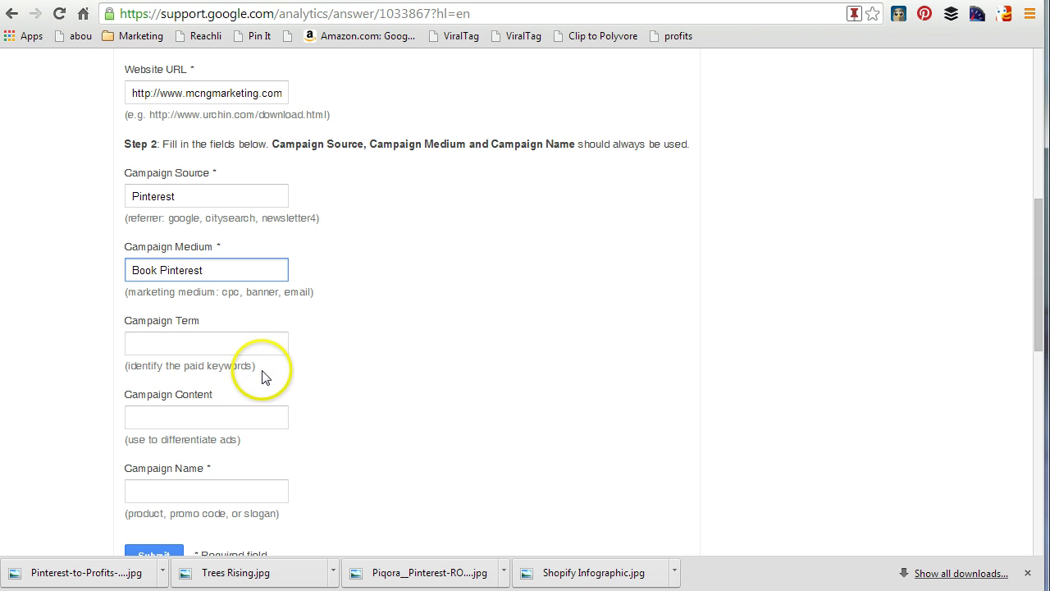
Enter 'Book Launch' as the Campaign Name and generate the tagged URL.
click(271, 414)
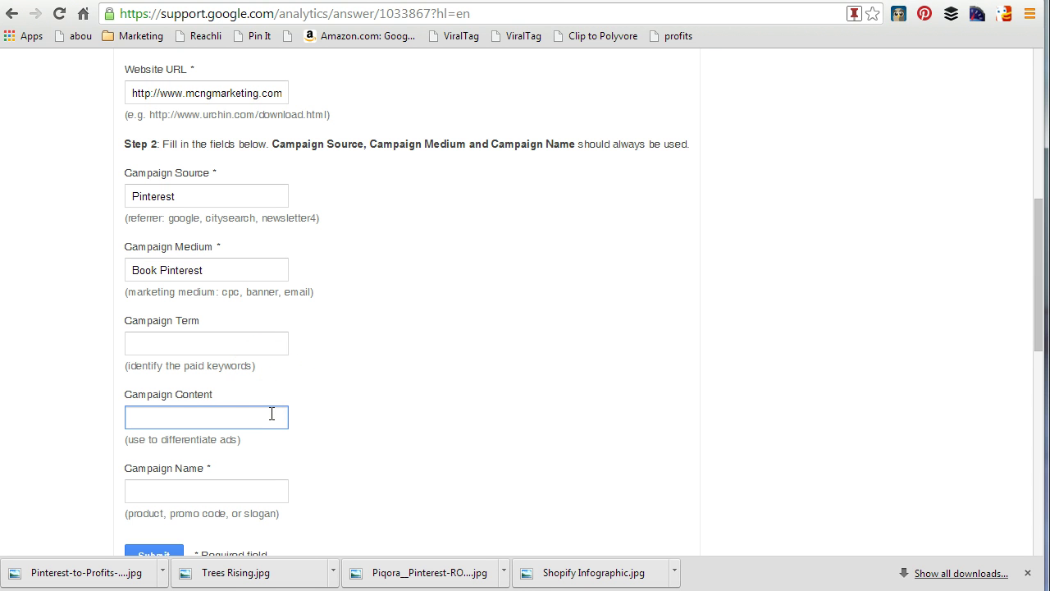
scroll(319, 405, down, 1)
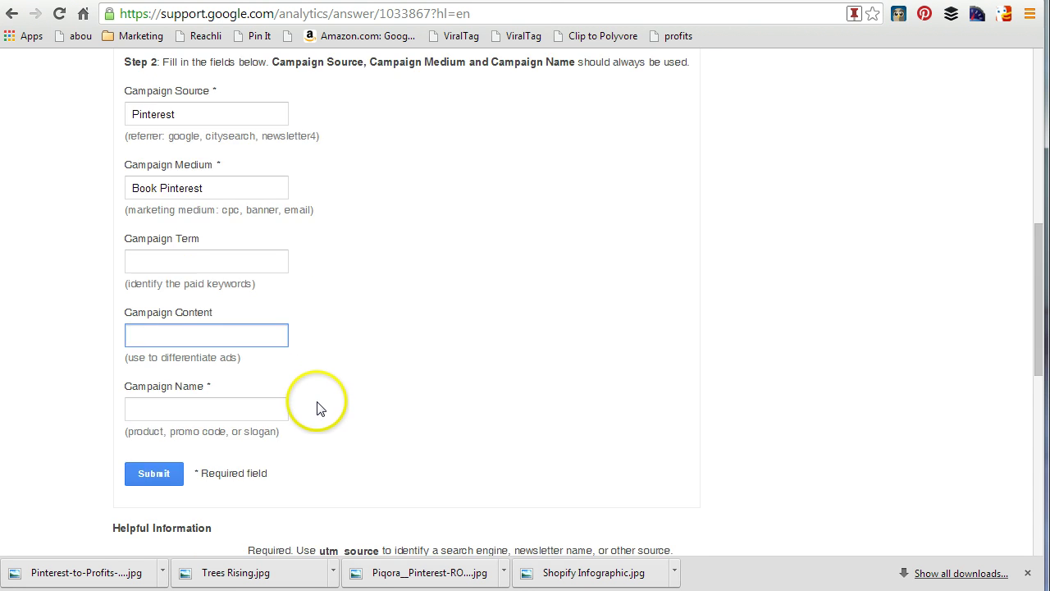
click(248, 411)
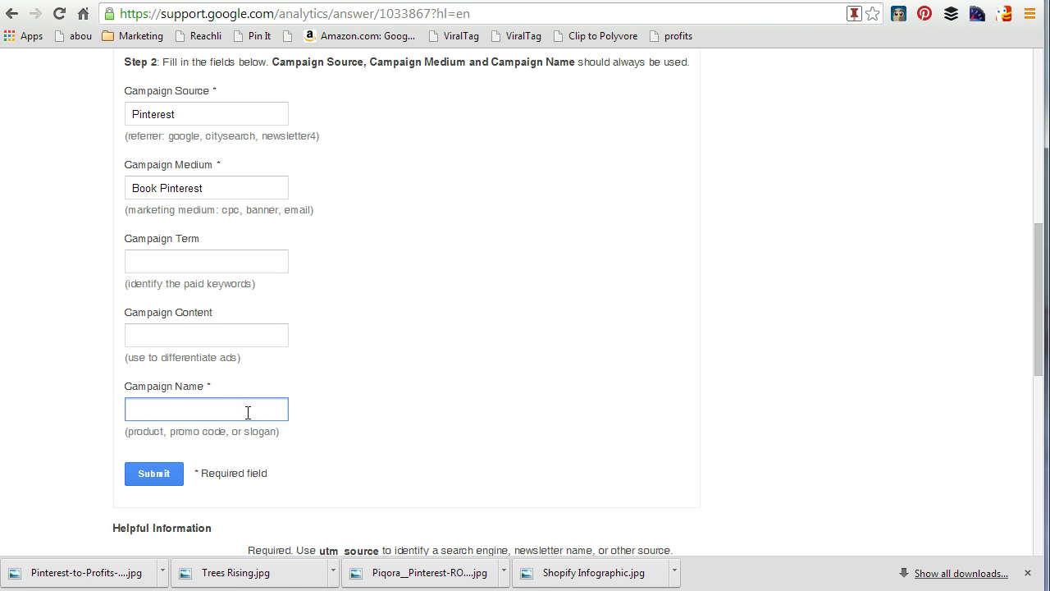
text(Book Launch)
scroll(248, 413, down, 1)
click(148, 392)
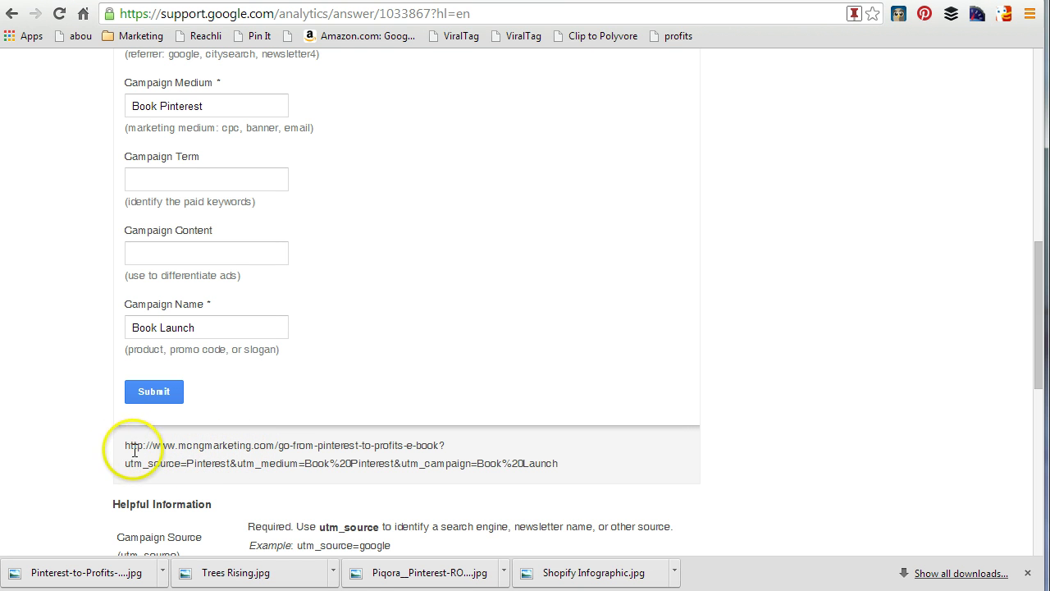
Copy the generated campaign-tagged e-book URL and return to the e-book landing page.
click(555, 463)
drag(554, 464, 125, 445)
right_click(143, 448)
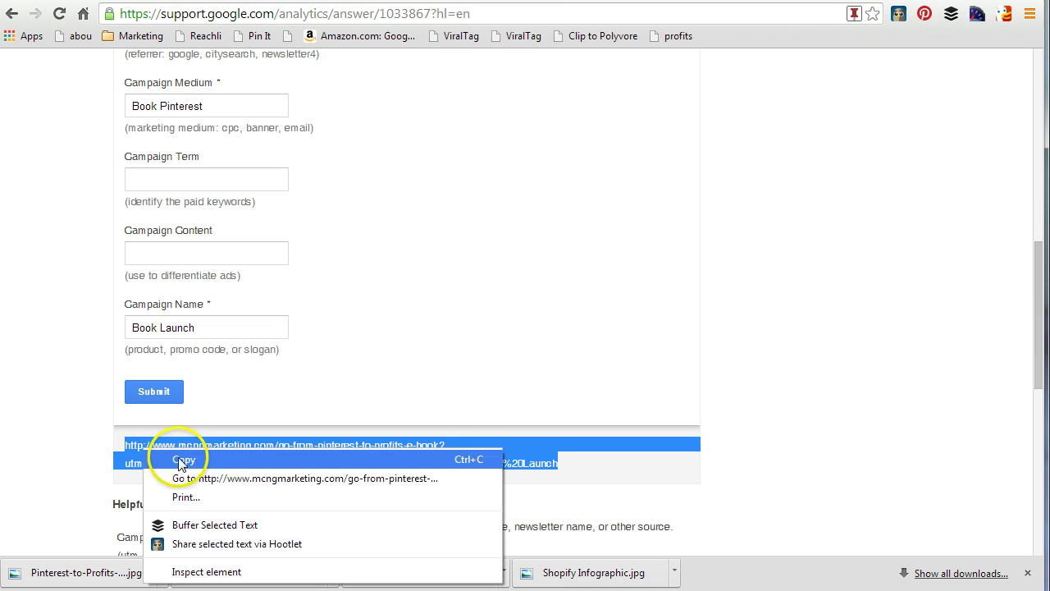
click(185, 462)
scroll(324, 363, up, 1)
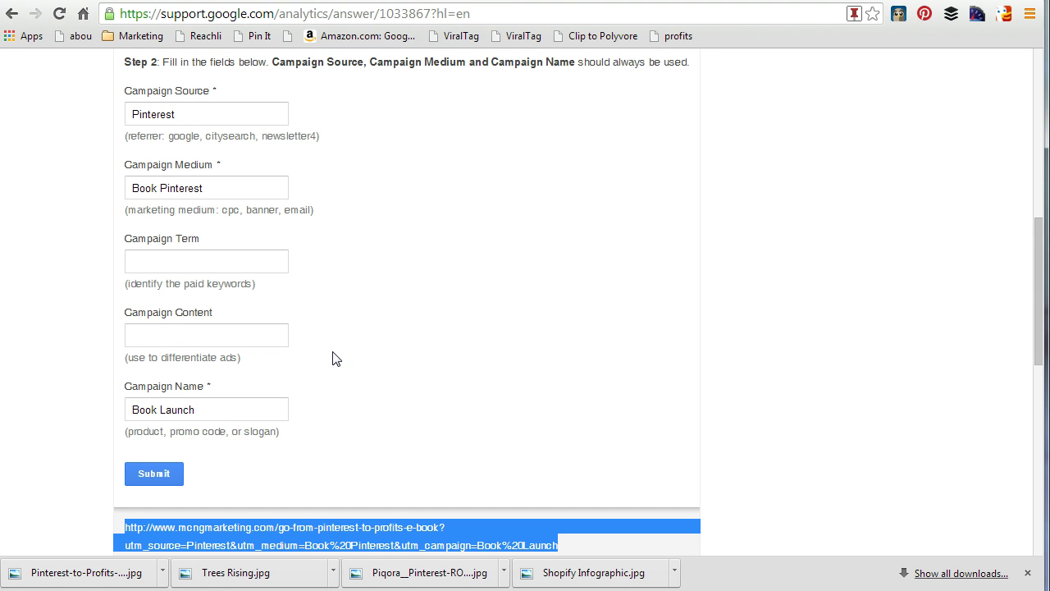
scroll(334, 356, up, 1)
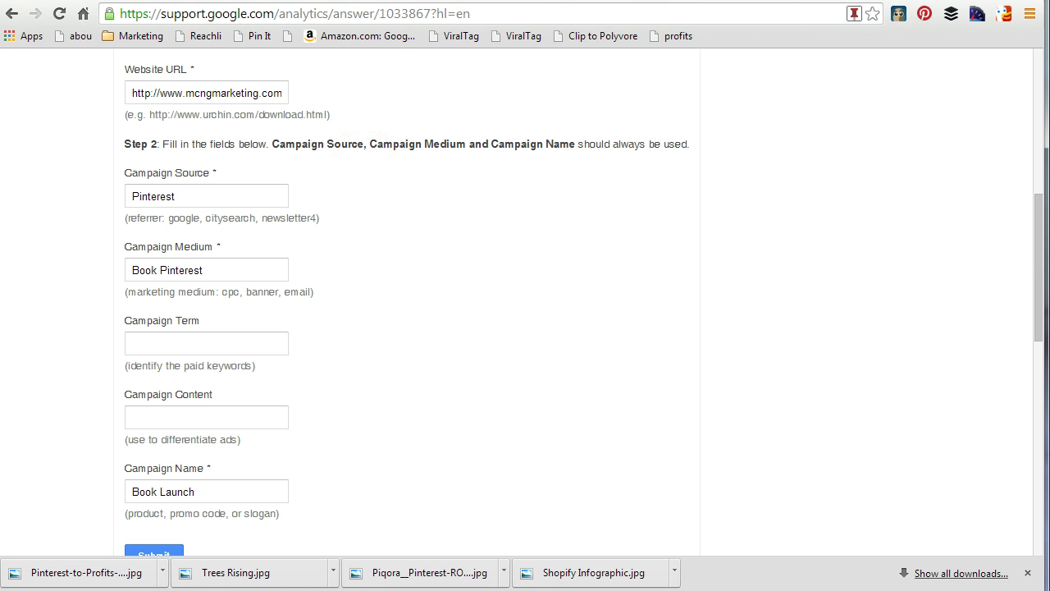
key(ctrl+Tab)
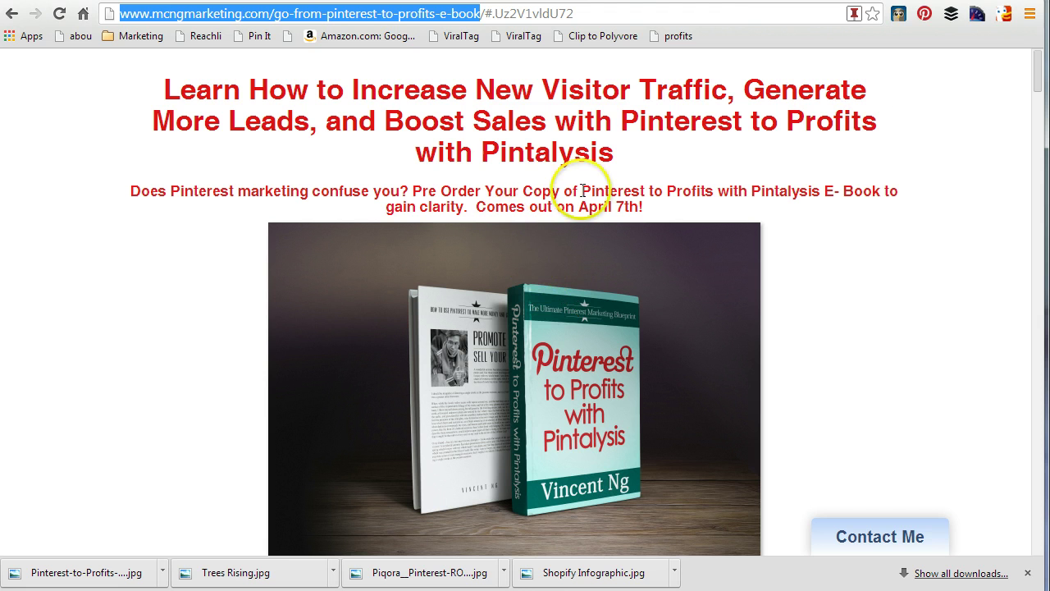
Start a Pin It from the landing page and choose the e-book cover image.
click(925, 15)
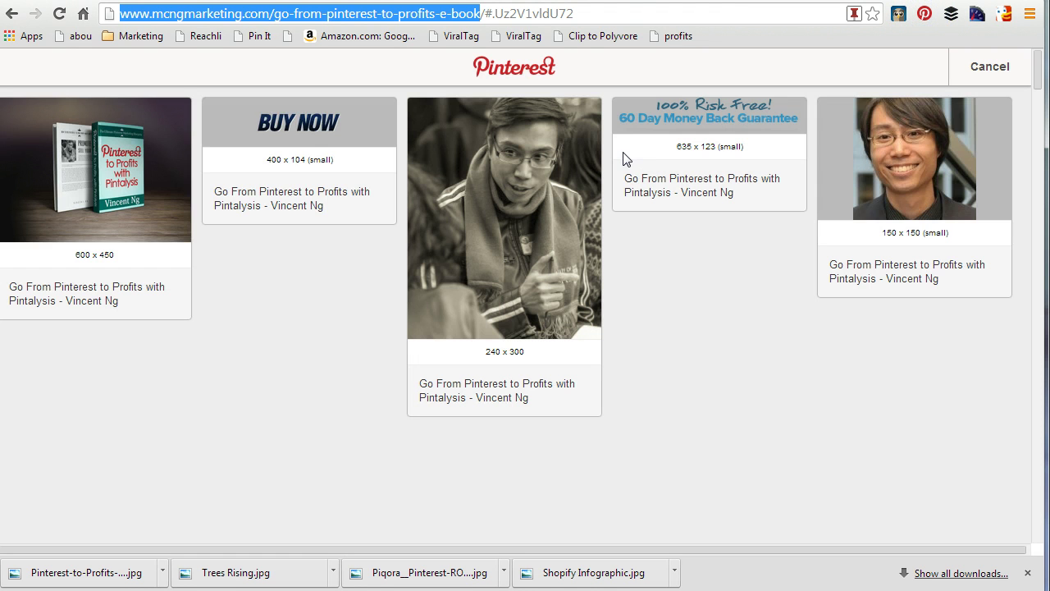
mouse_move(106, 180)
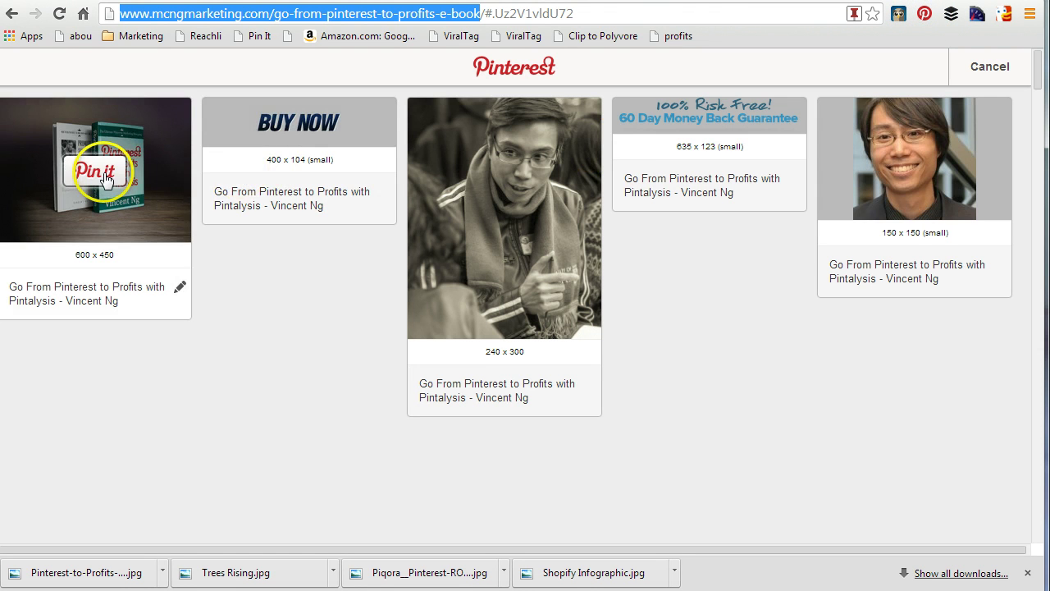
click(106, 179)
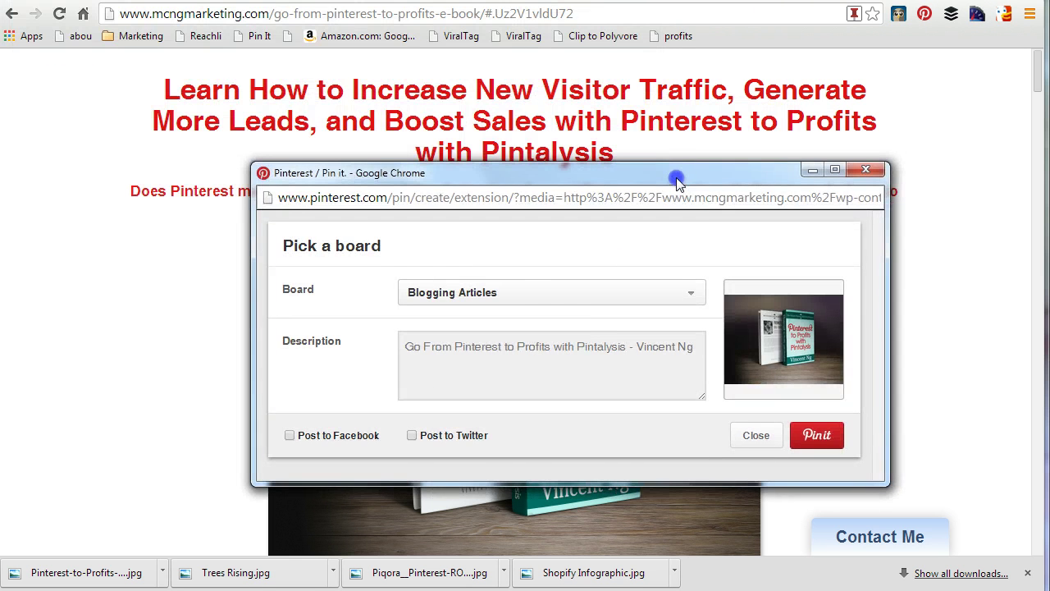
Pin the image to the 'Popular Pins on Pinterest' board and go to the new pin.
click(514, 292)
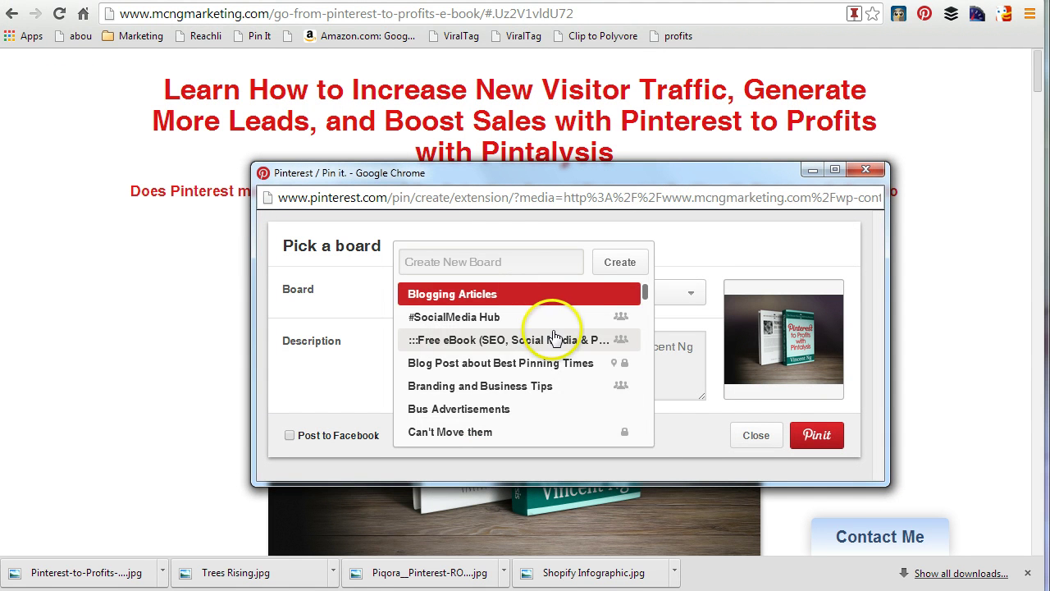
scroll(554, 337, down, 15)
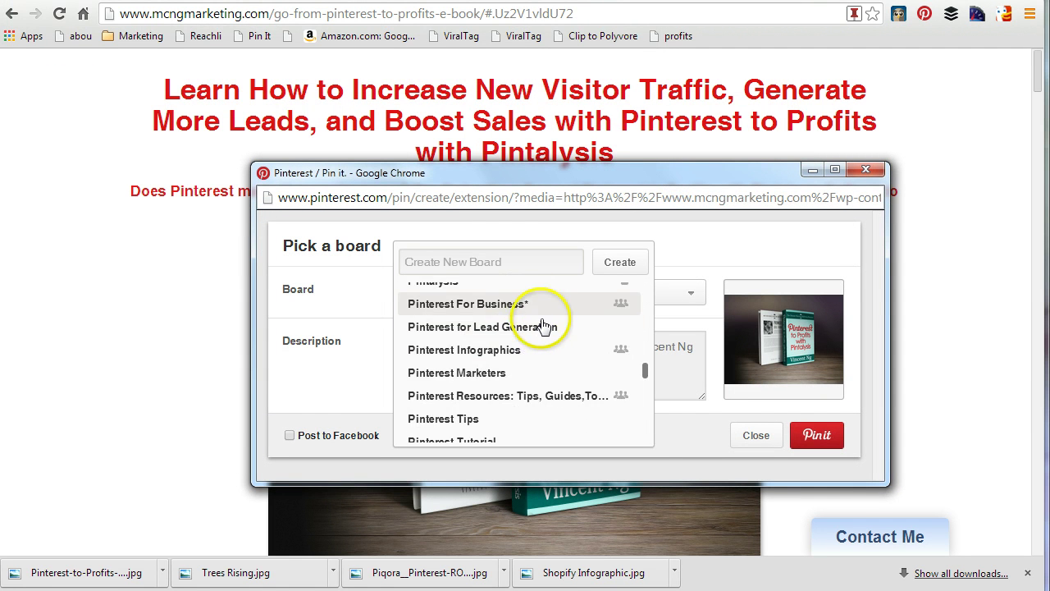
scroll(543, 326, down, 12)
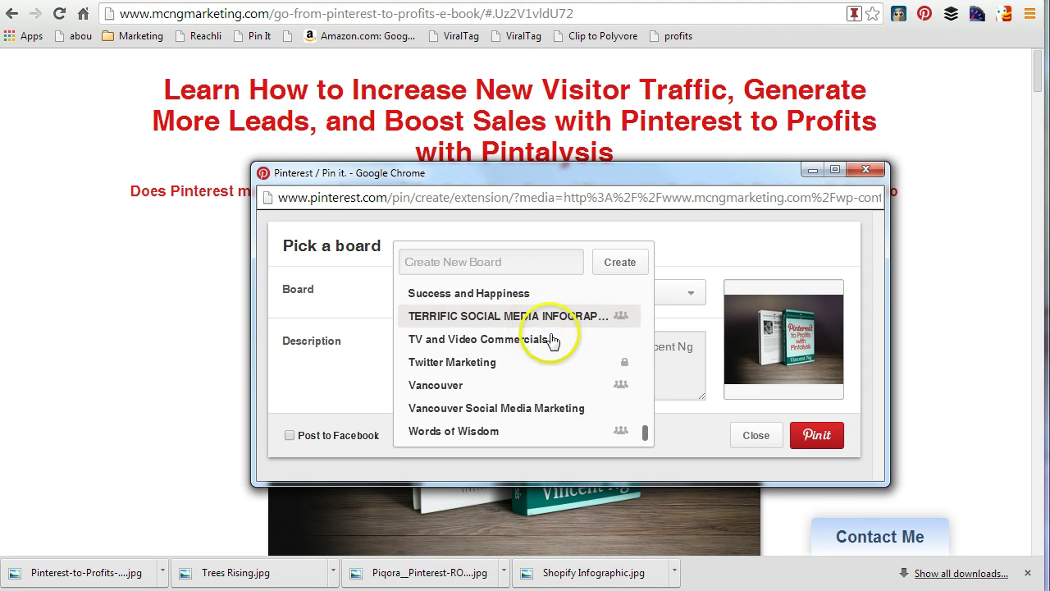
scroll(529, 370, up, 3)
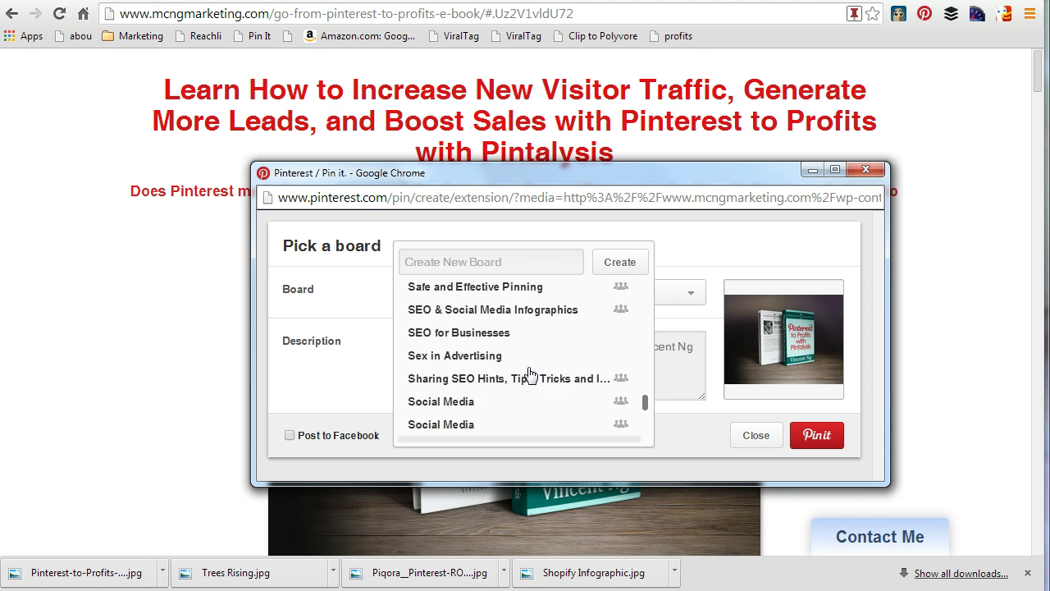
scroll(530, 373, up, 1)
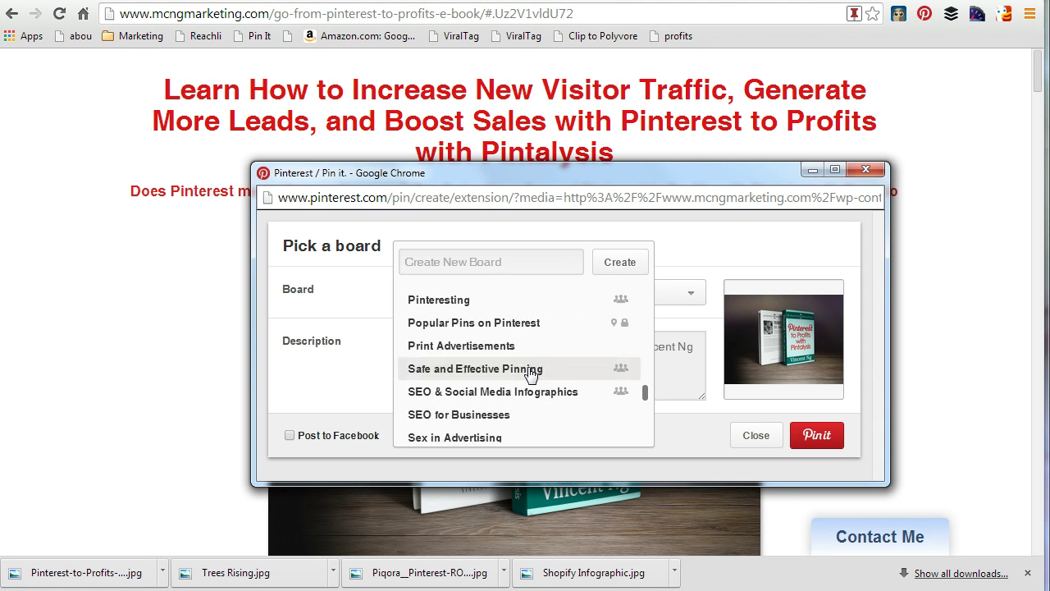
click(520, 324)
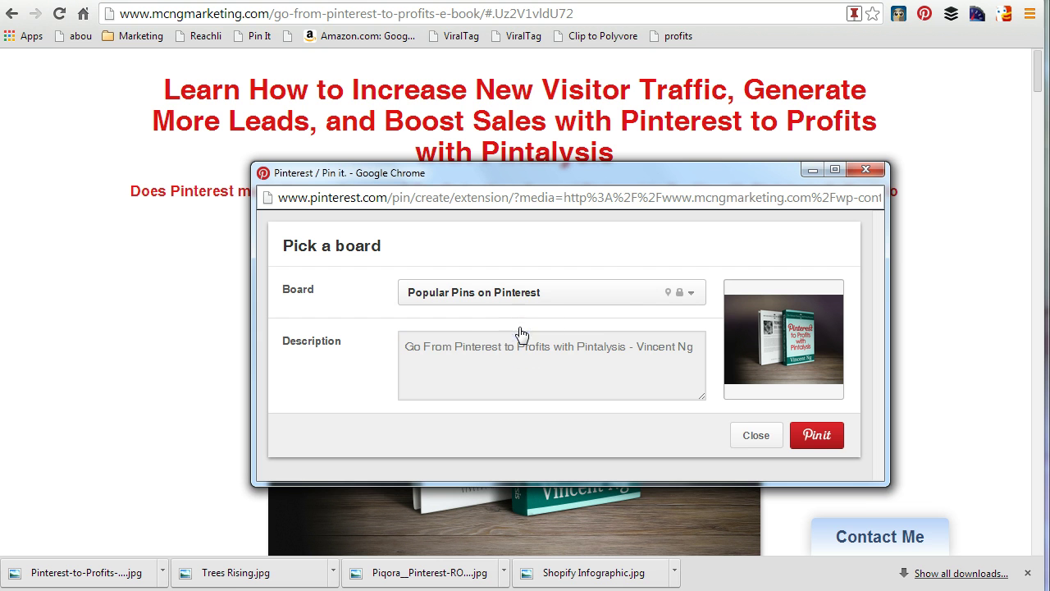
click(835, 436)
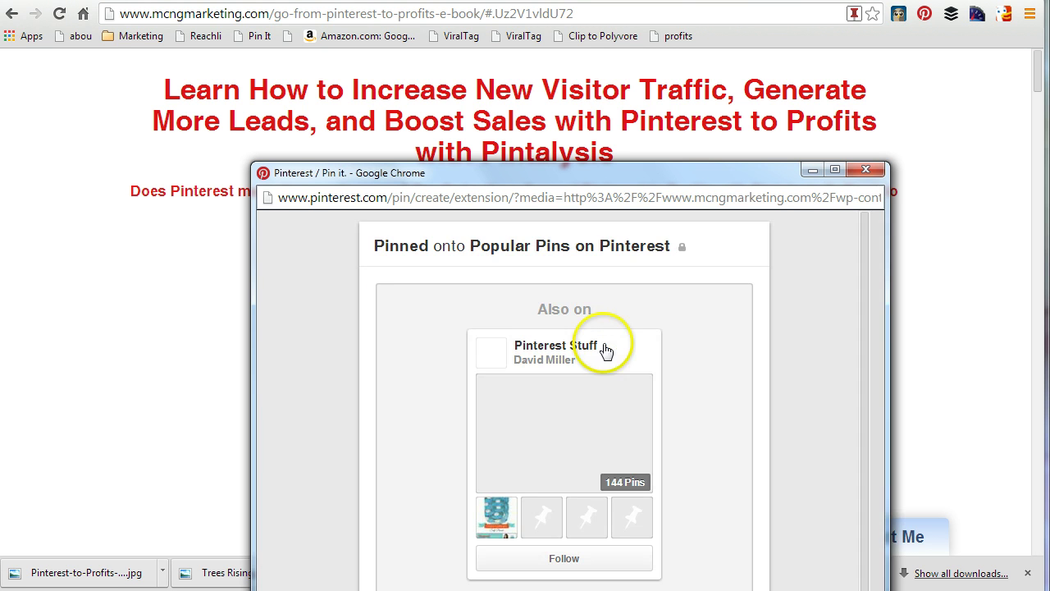
drag(580, 176, 549, 72)
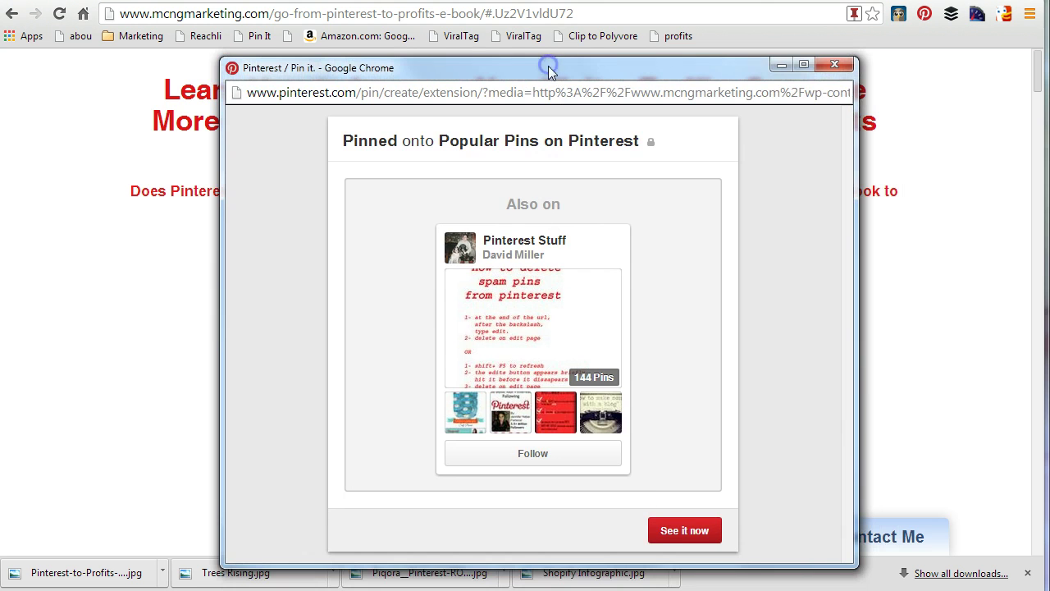
click(678, 532)
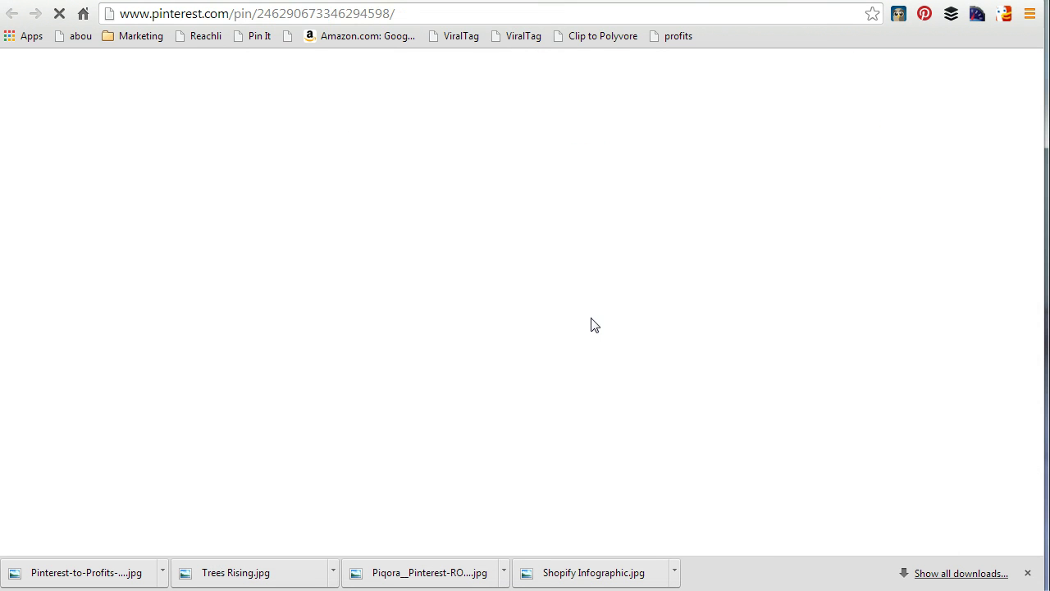
Open the new e-book pin's page and its Edit Pin settings.
click(579, 327)
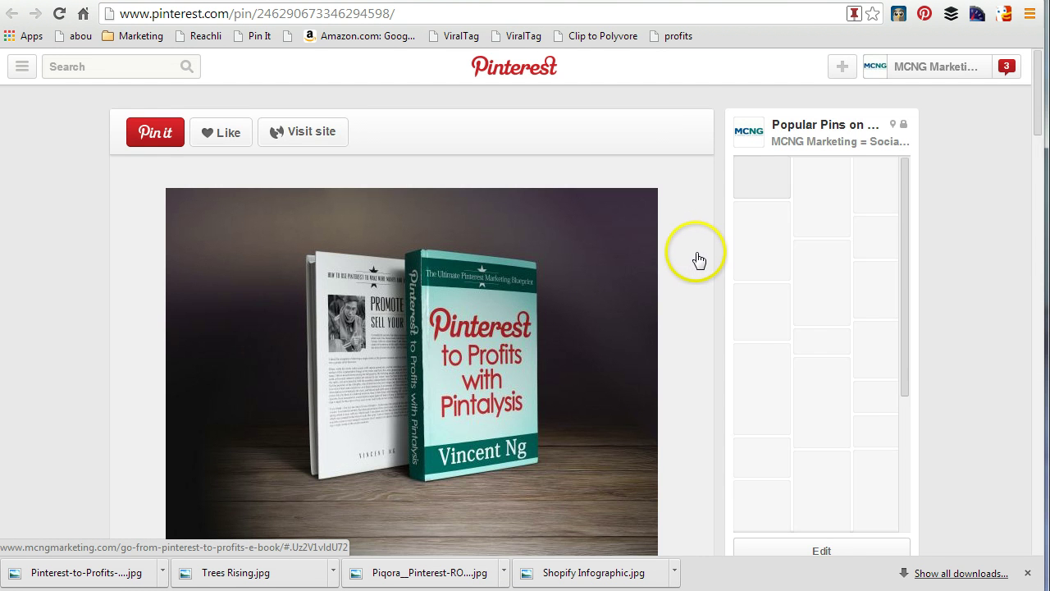
scroll(696, 258, down, 3)
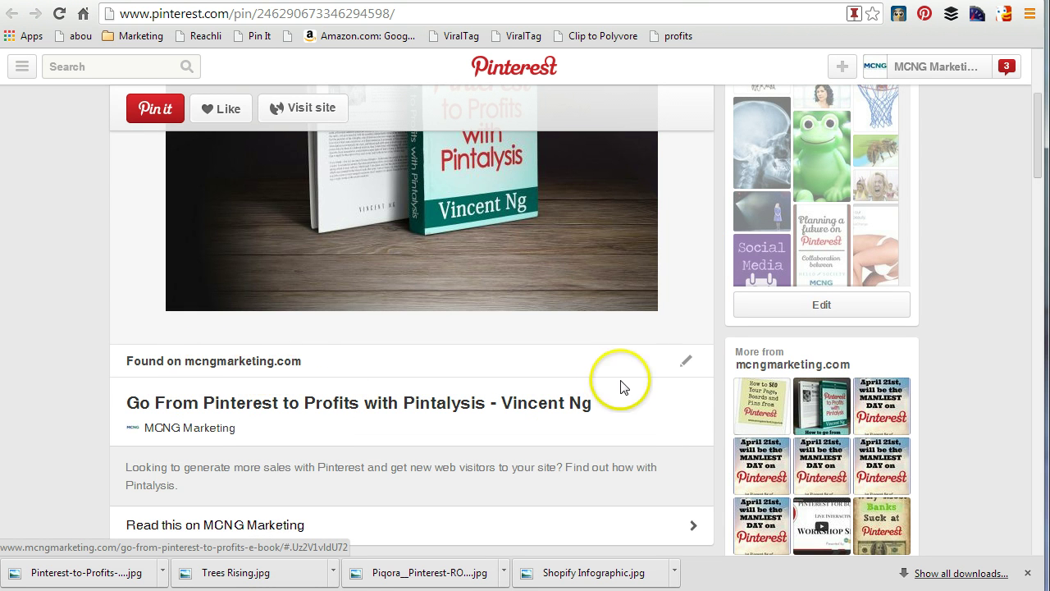
click(687, 369)
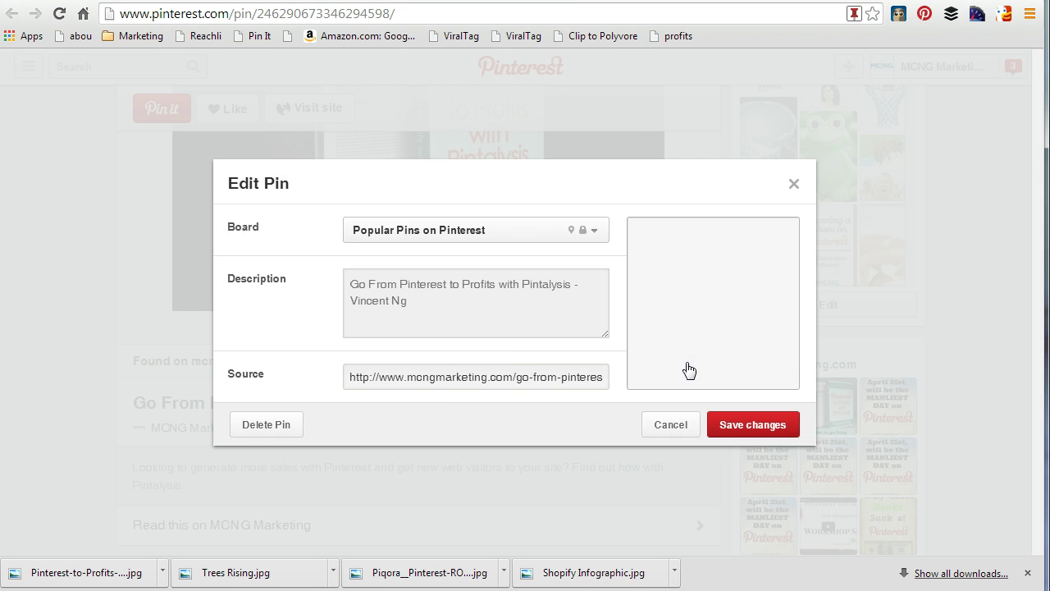
Replace the pin's source link with the copied campaign-tagged URL and save the changes.
click(417, 378)
triple_click(417, 378)
right_click(412, 375)
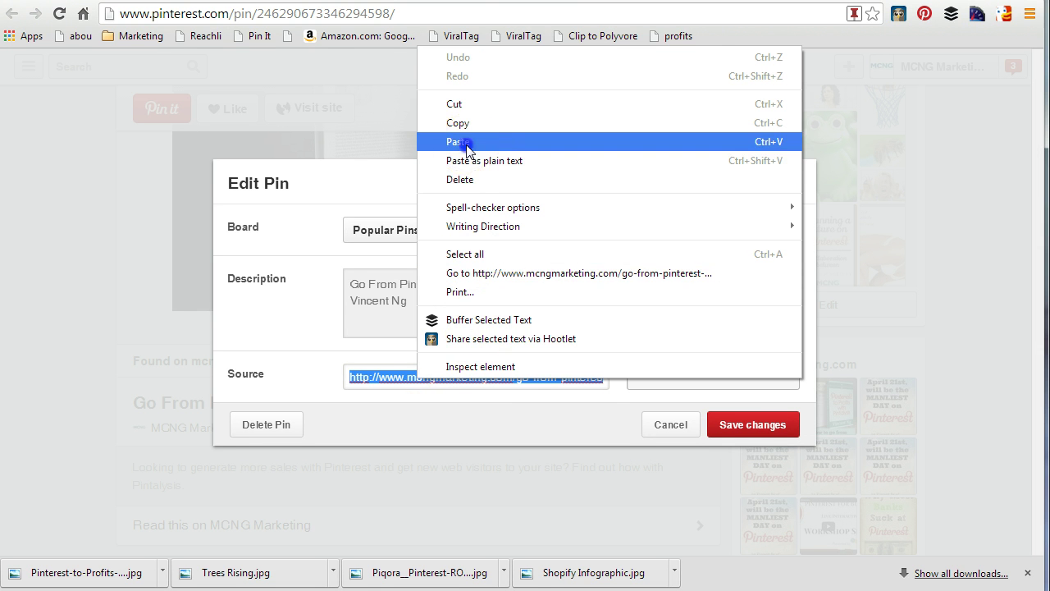
click(458, 141)
click(743, 433)
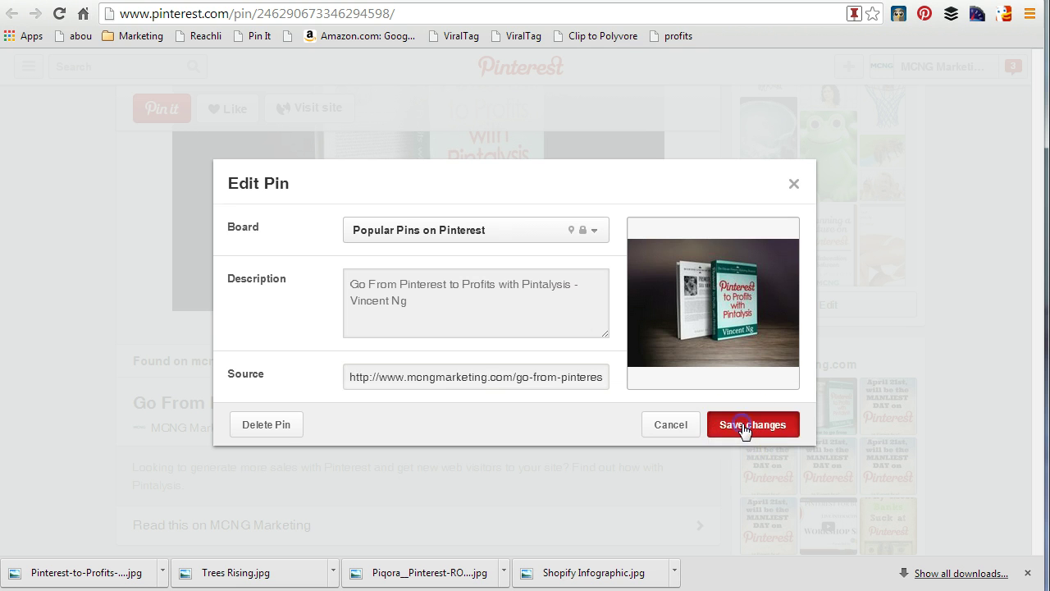